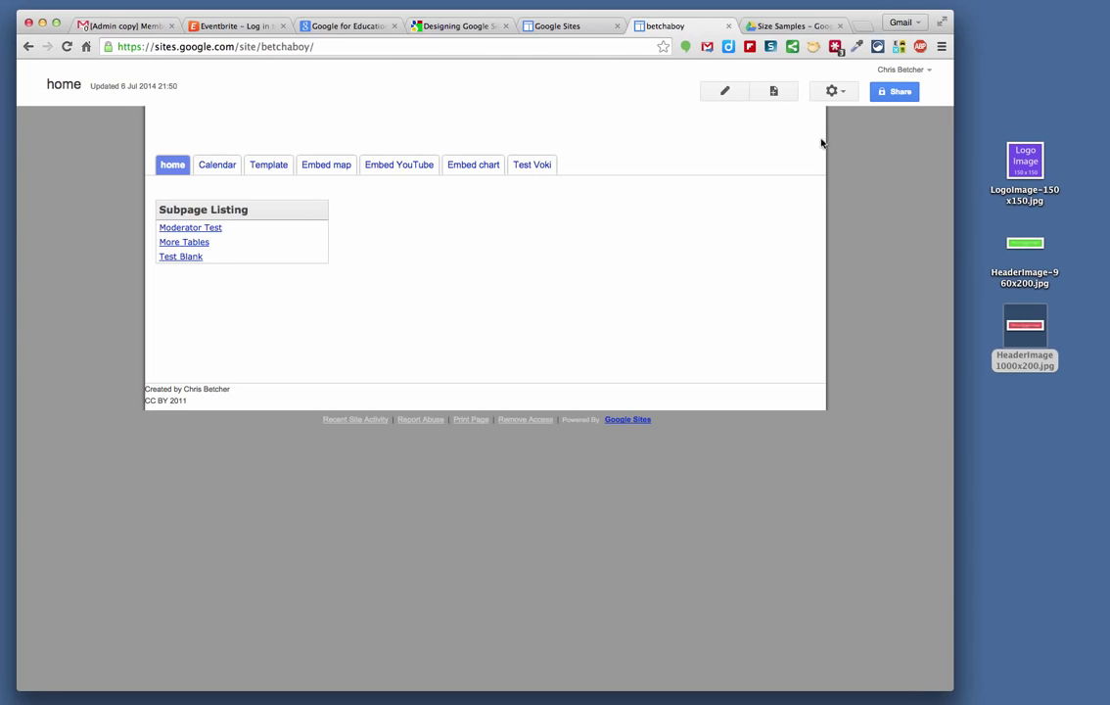
- Open the site layout for editing and save the custom site width of 1000px
click(837, 91)
click(705, 388)
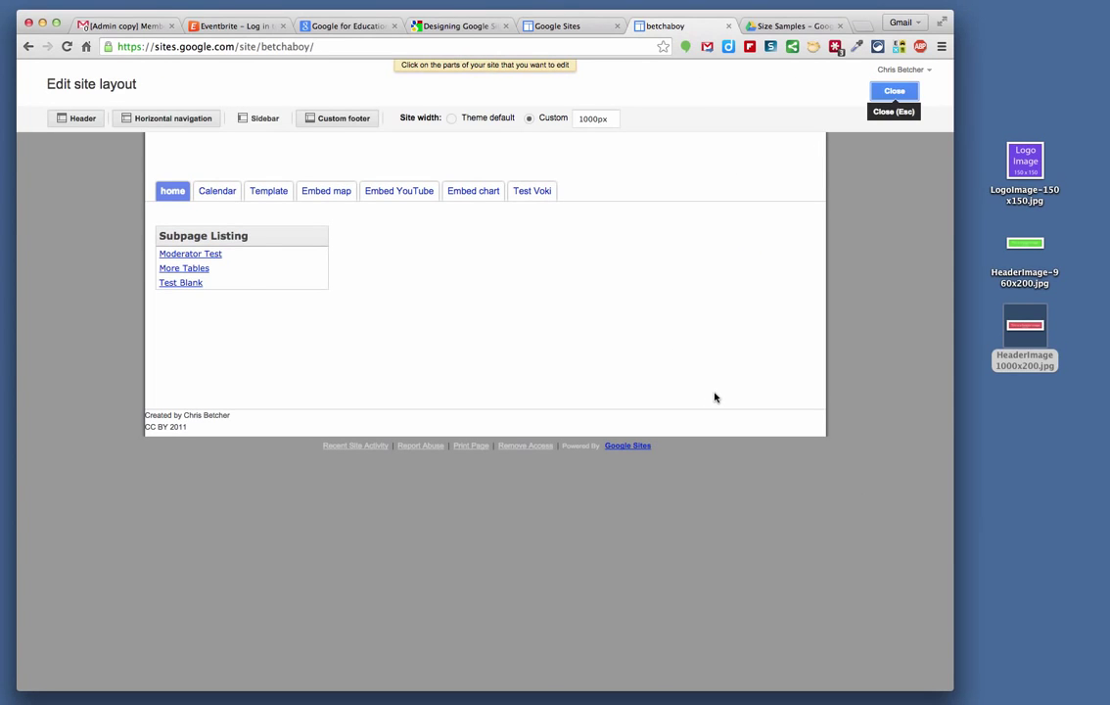
click(581, 118)
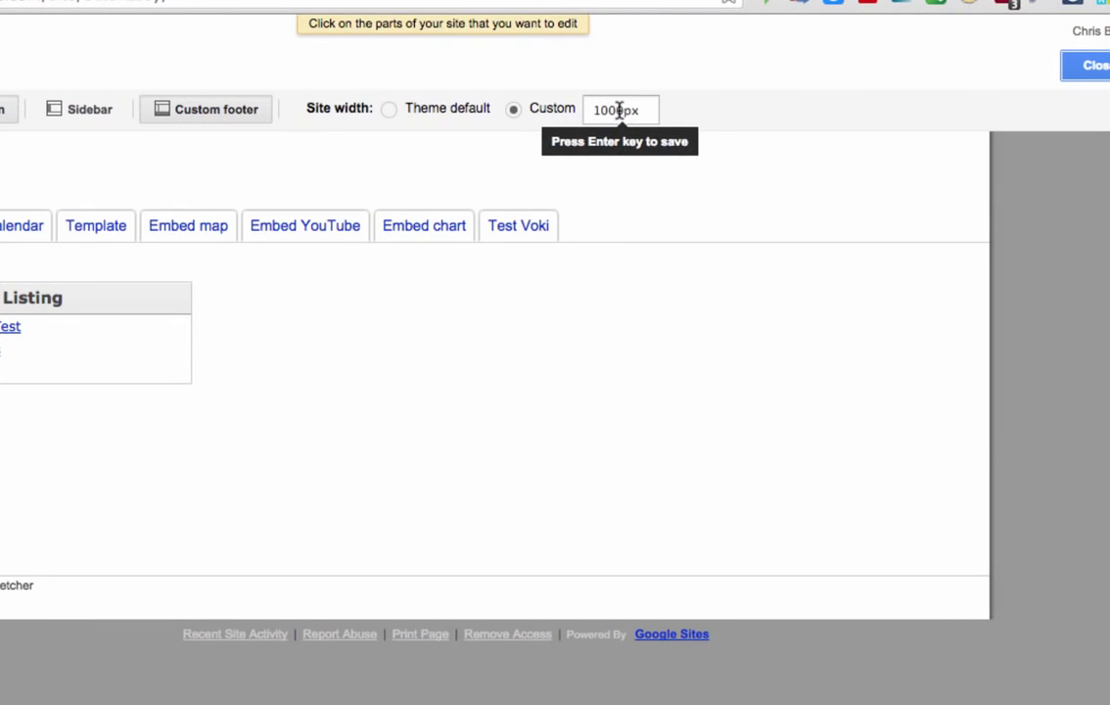
key(Return)
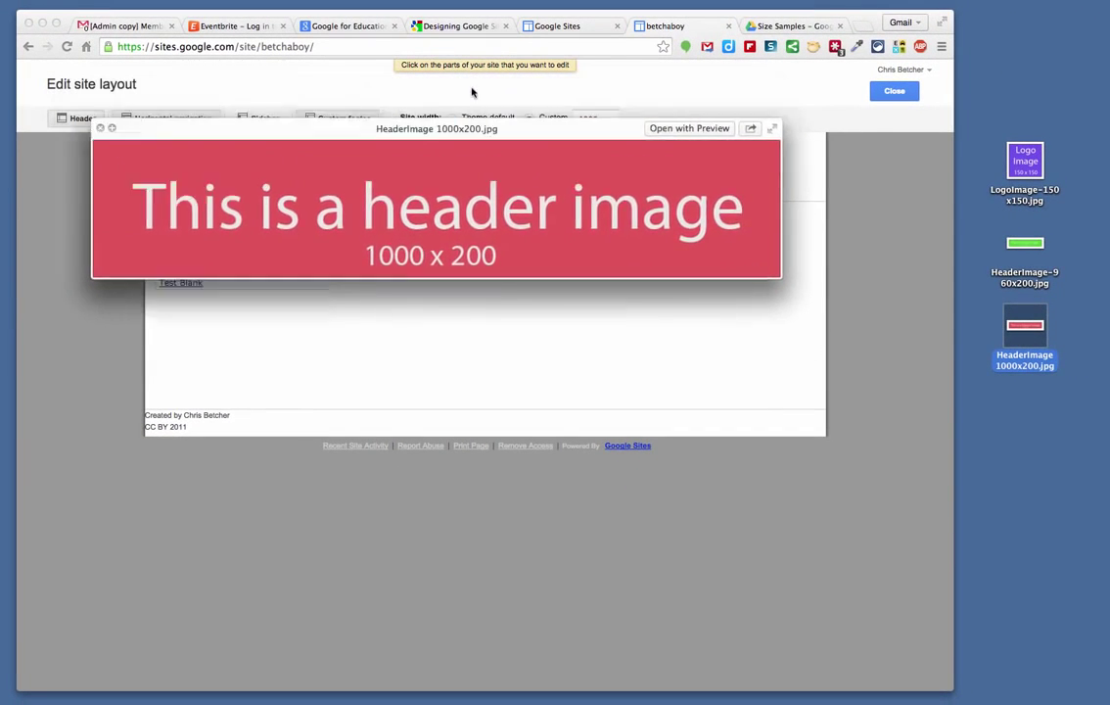
- Preview HeaderImage 1000x200.jpg over the page to compare its width with the site's header area, and close the preview
drag(492, 130, 564, 247)
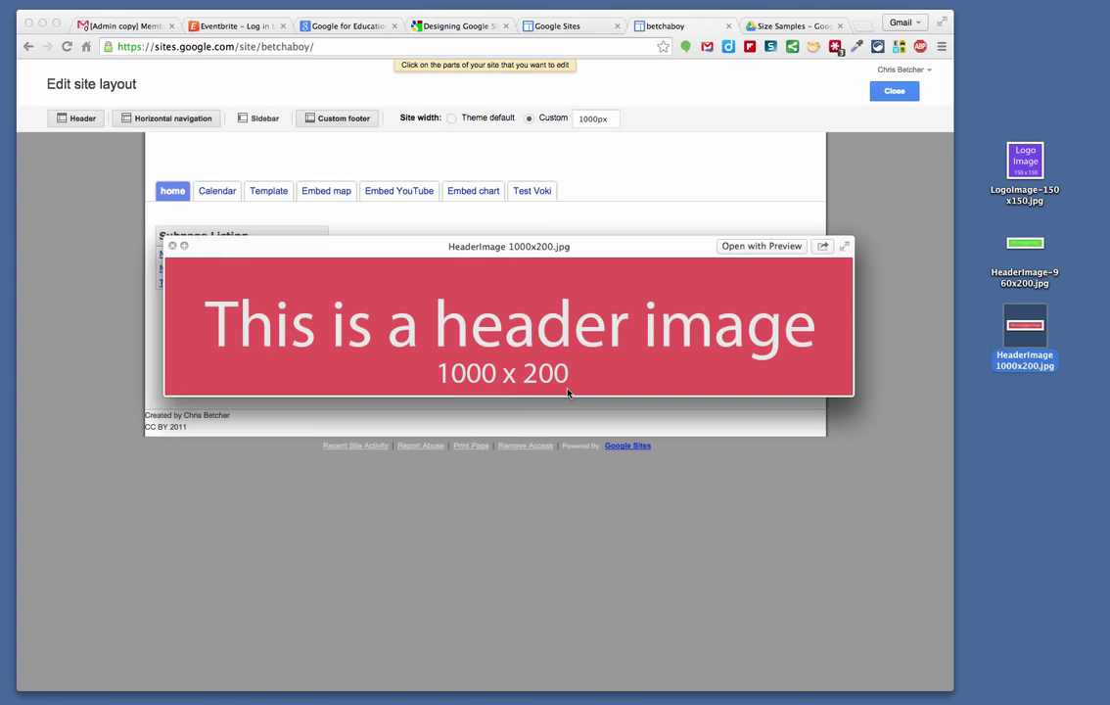
drag(580, 248, 555, 18)
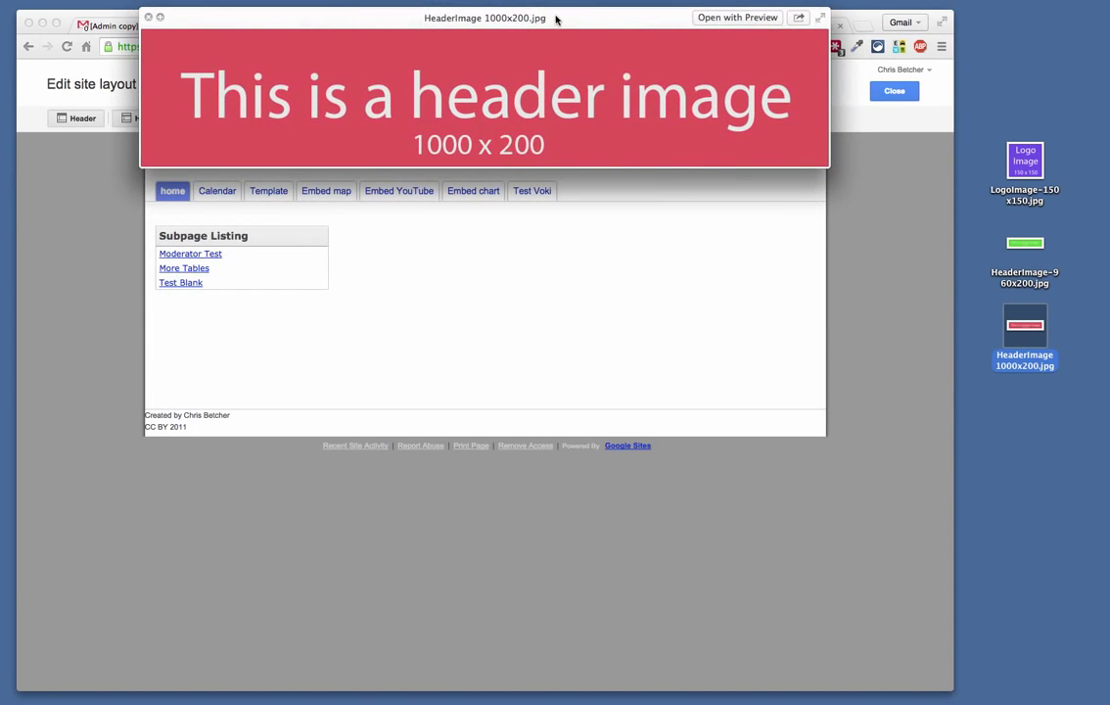
drag(555, 19, 593, 484)
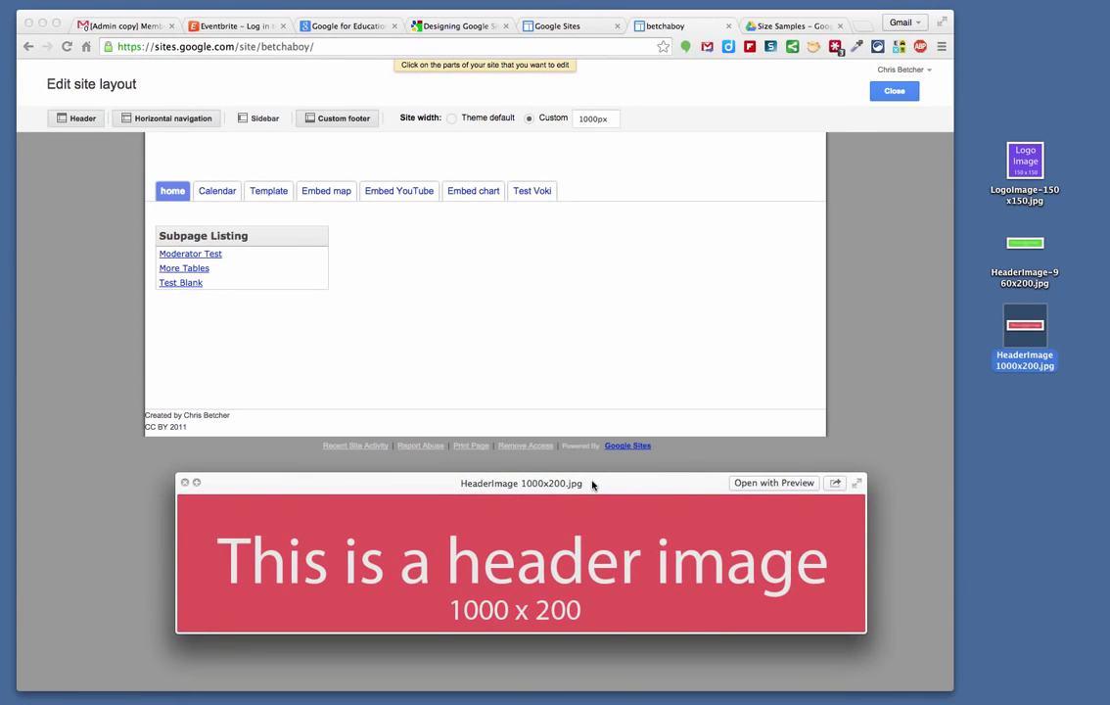
key(space)
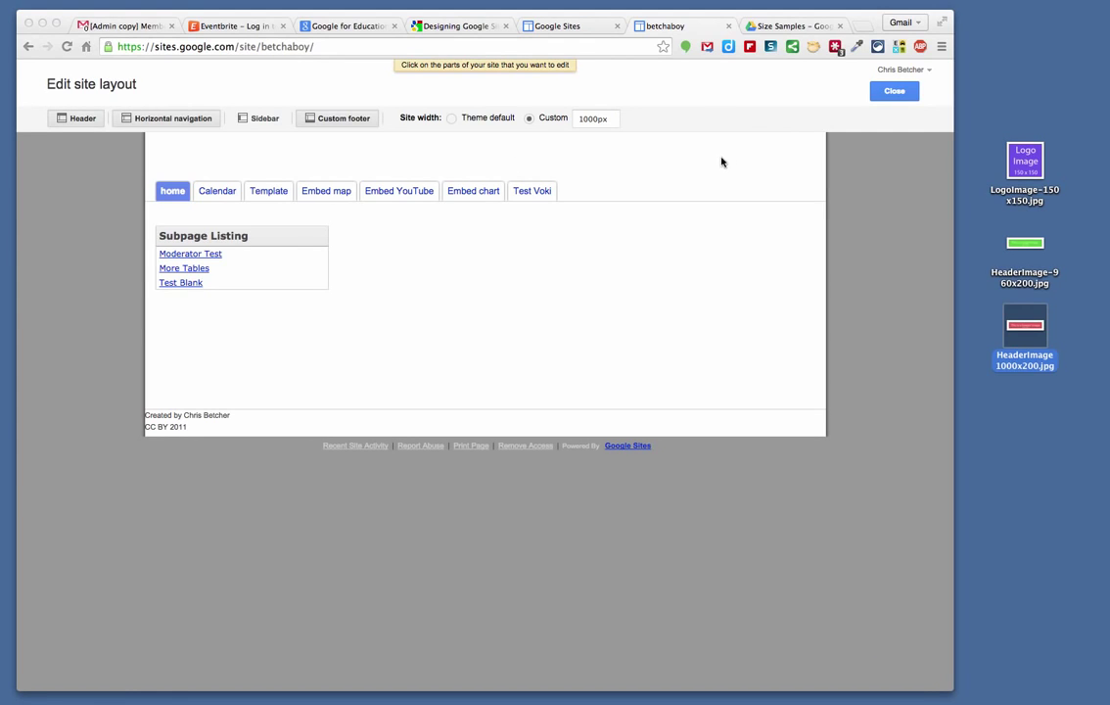
- Leave the layout editor and open the site header's background settings under the site's Themes, Colours and Fonts
click(894, 94)
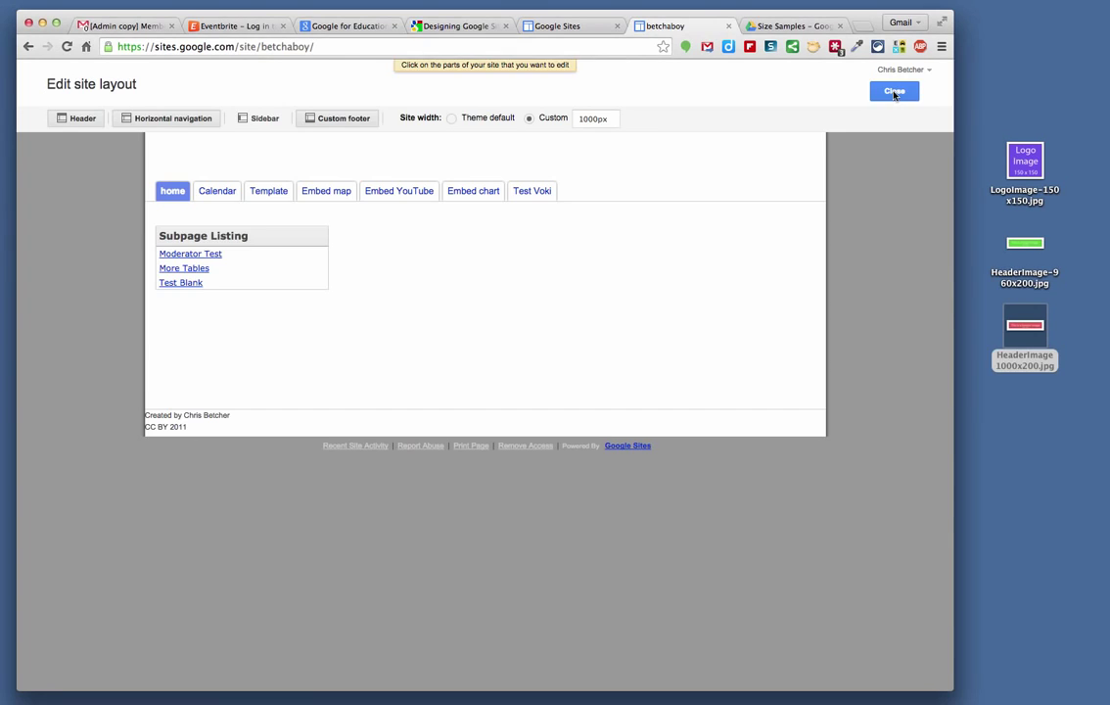
click(893, 94)
click(894, 93)
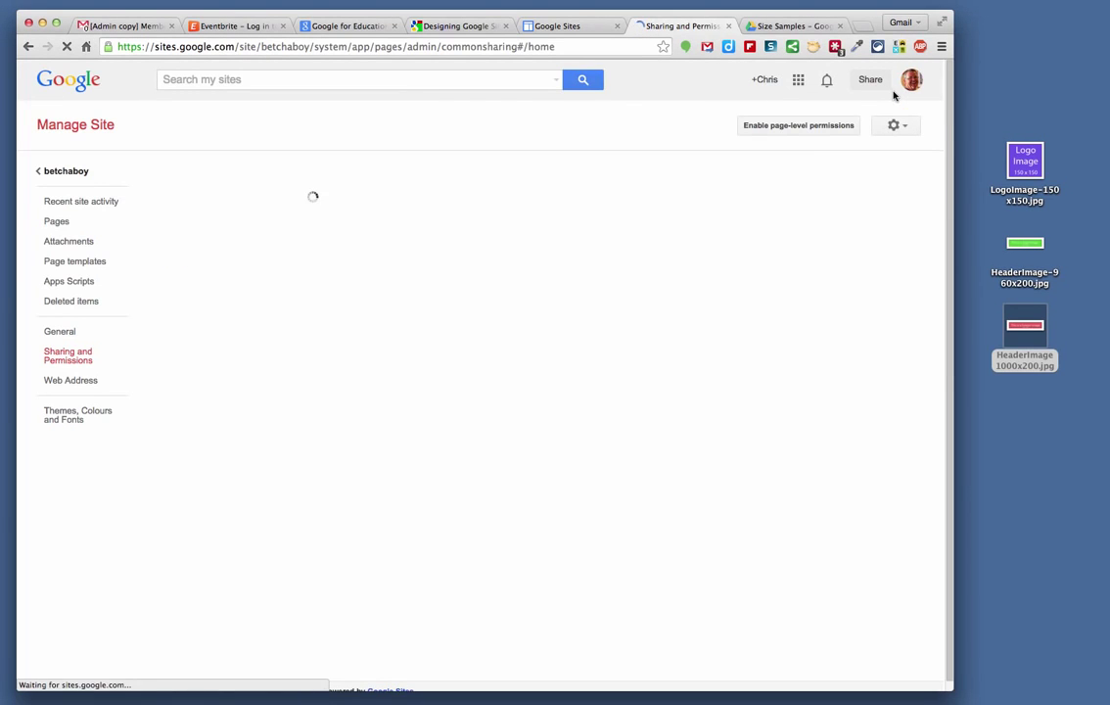
click(66, 418)
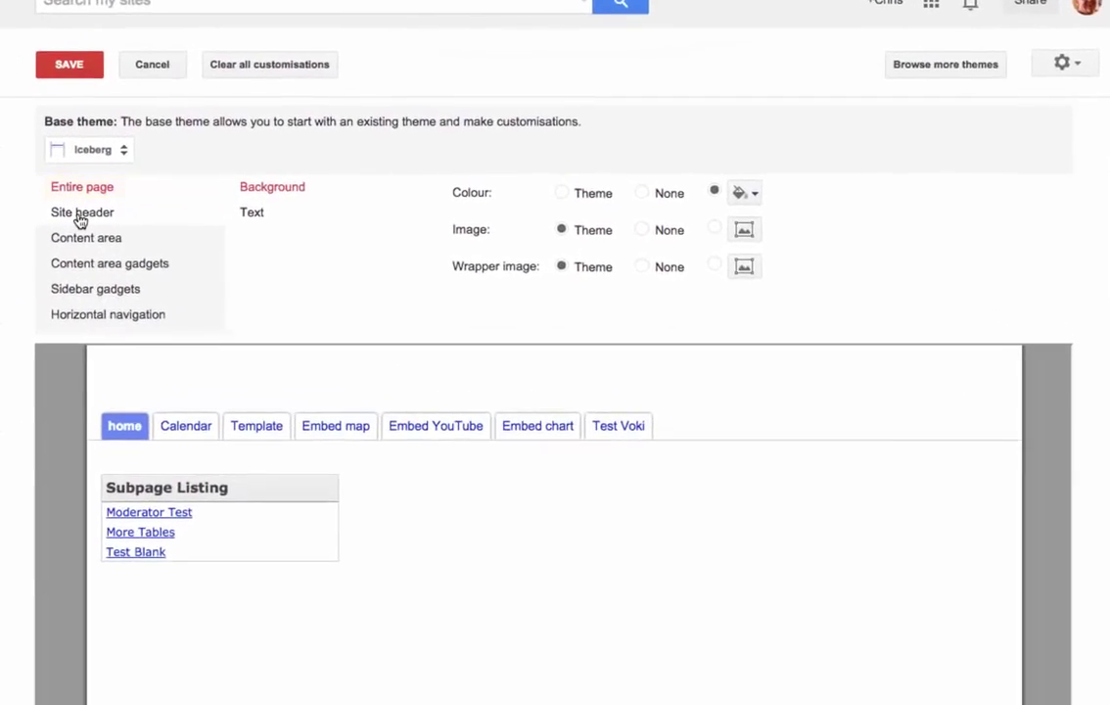
click(189, 235)
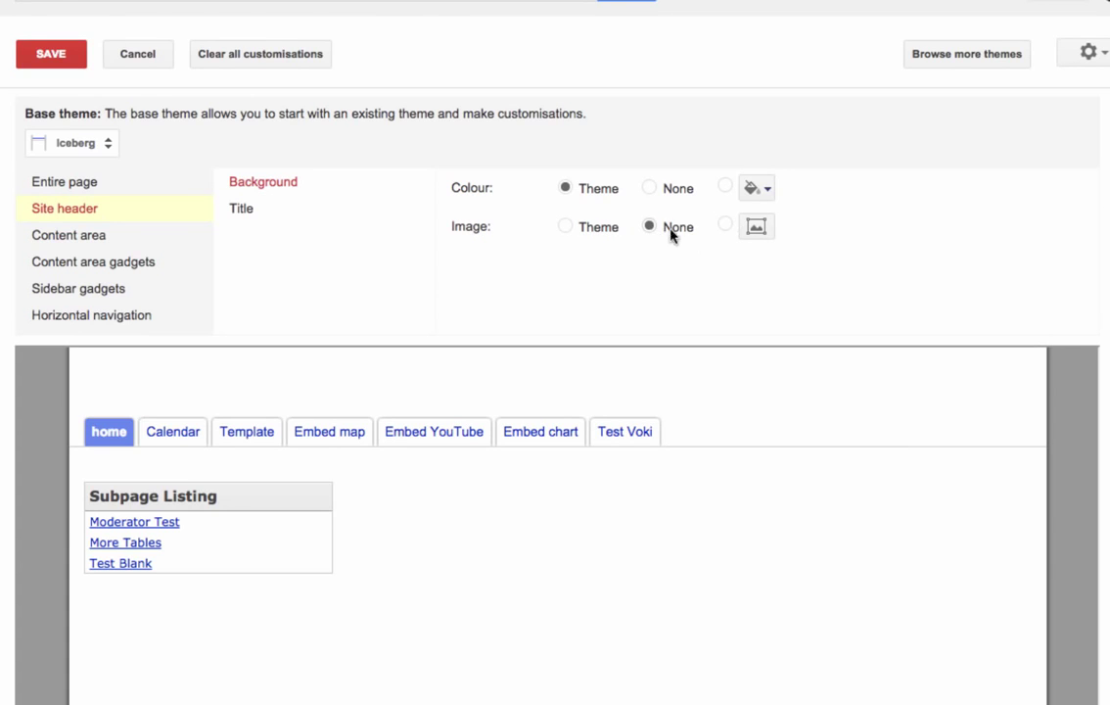
- Upload HeaderImage 1000x200.jpg from the Desktop as the site header's background image, saving the theme and returning to the home page
click(754, 226)
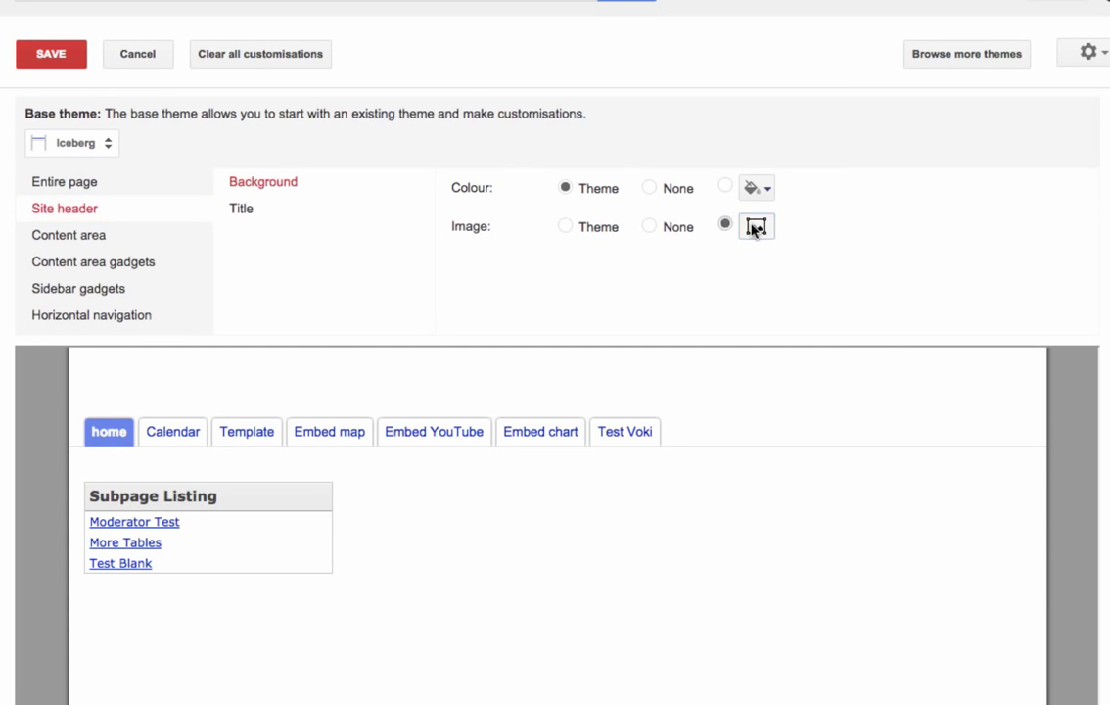
drag(524, 158, 547, 204)
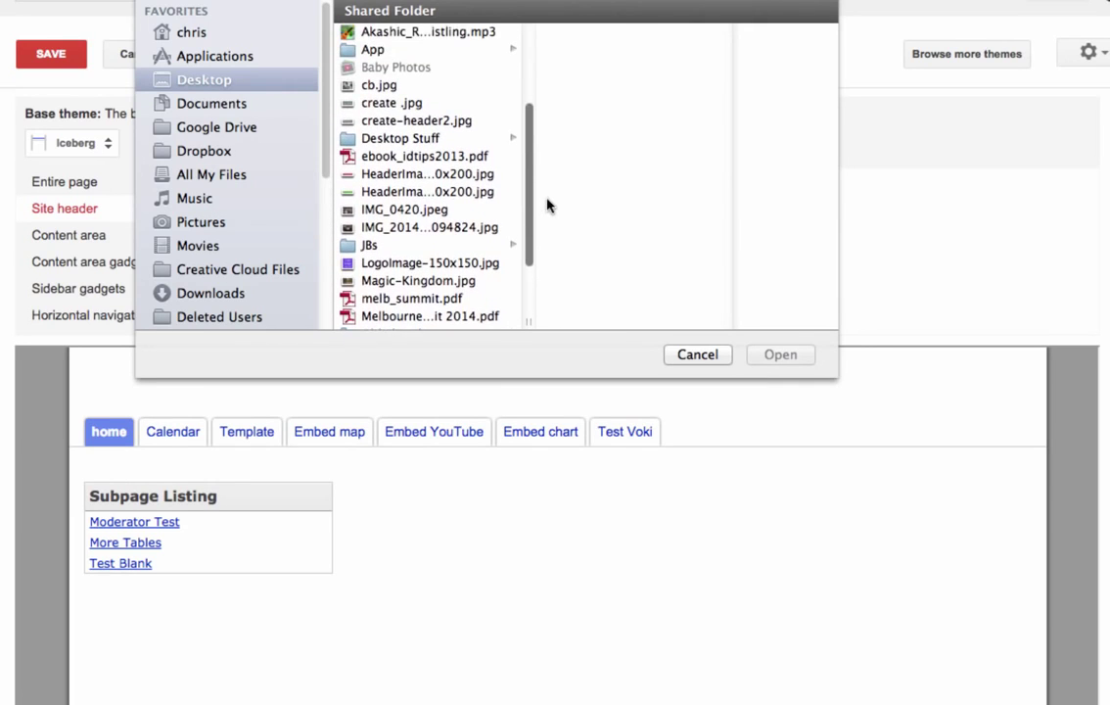
click(415, 176)
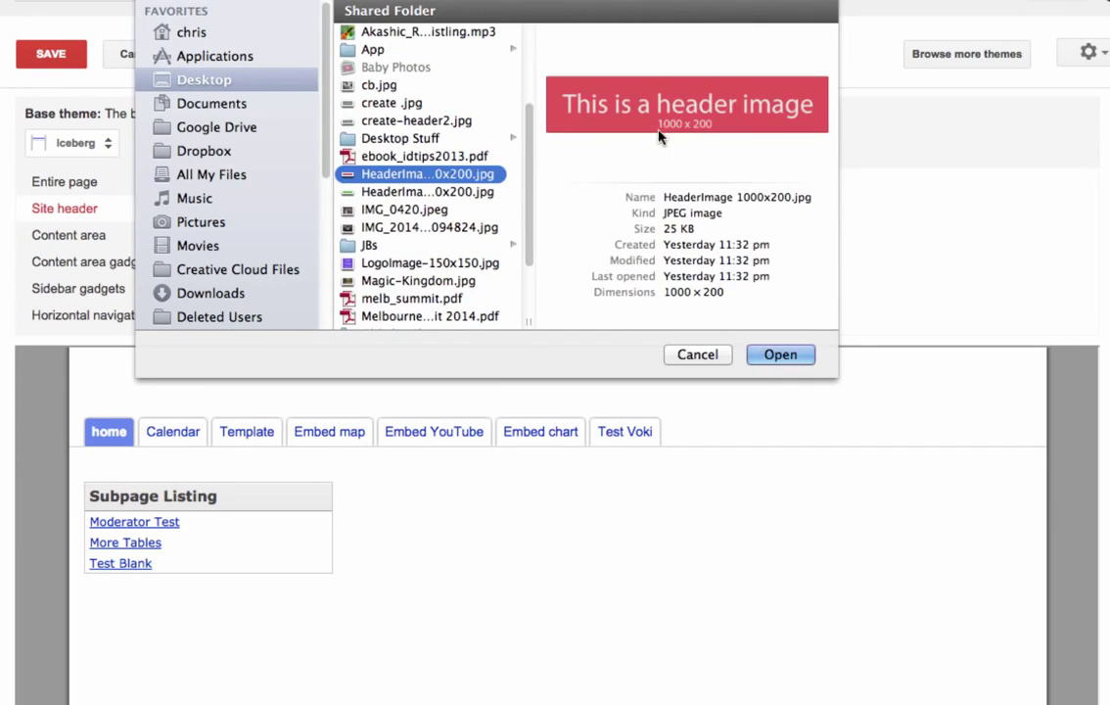
click(782, 355)
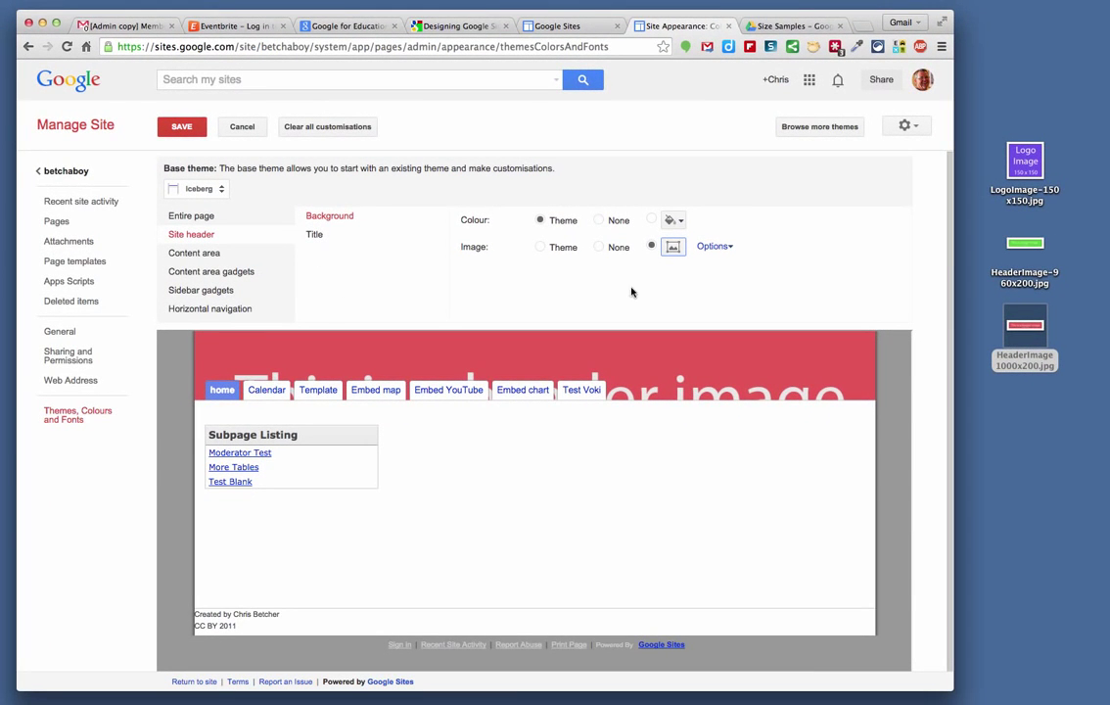
click(186, 131)
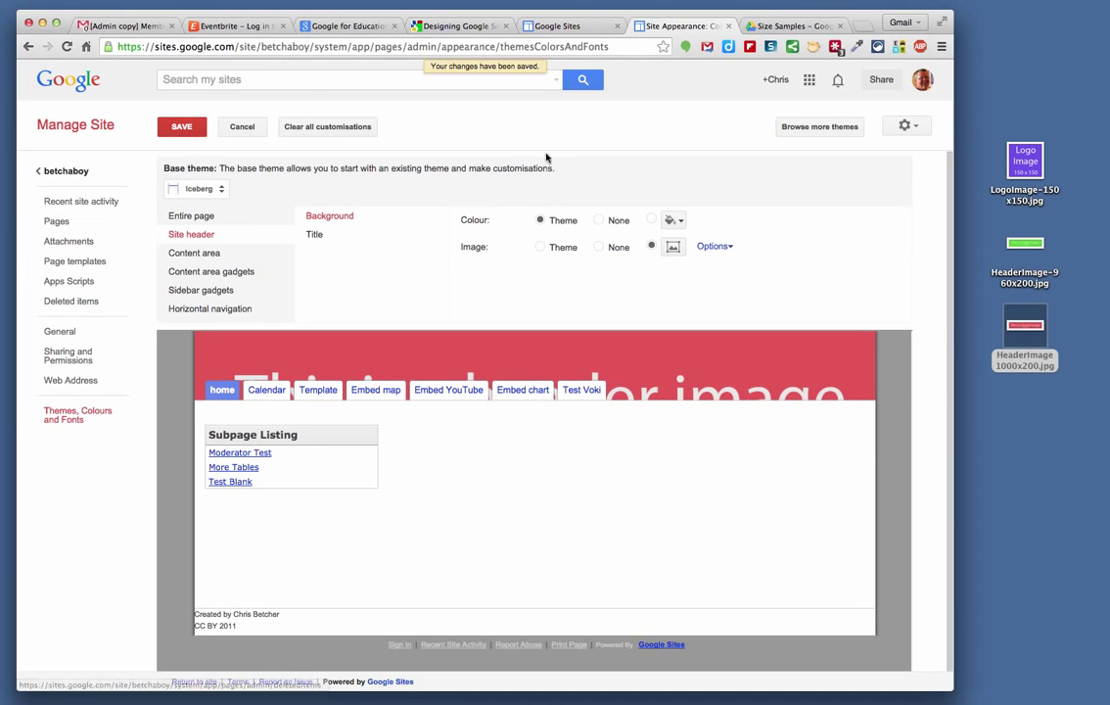
click(58, 177)
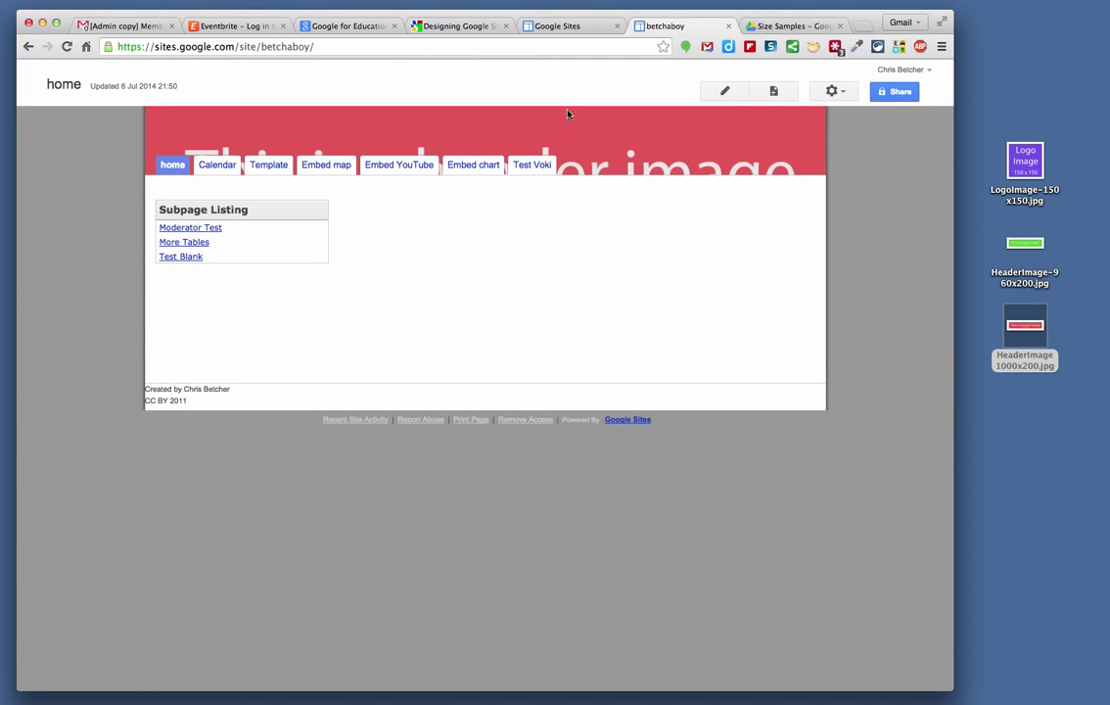
- Set the site header's height to 200 pixels in the site layout and close the layout editor
click(840, 92)
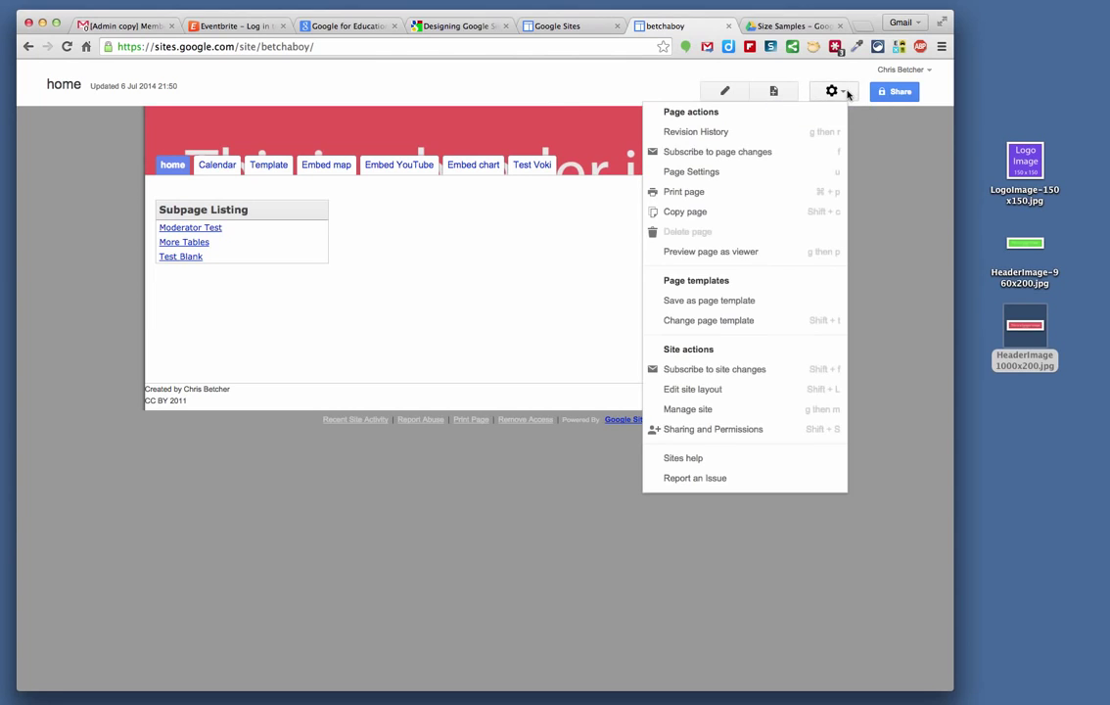
click(685, 390)
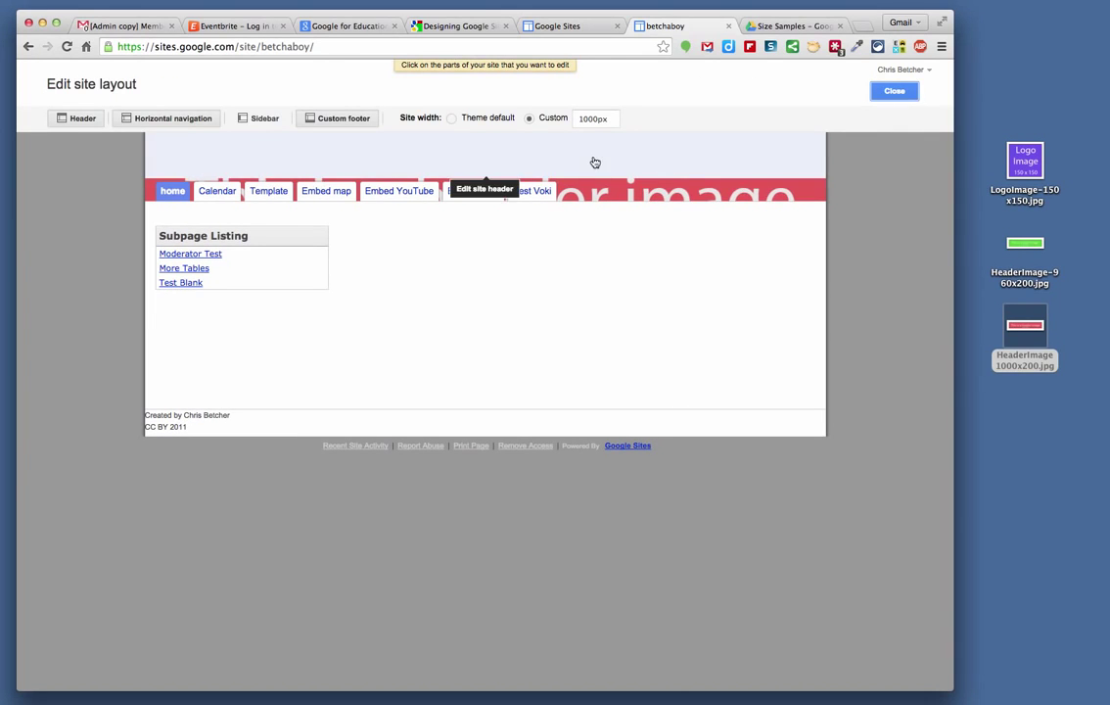
click(594, 162)
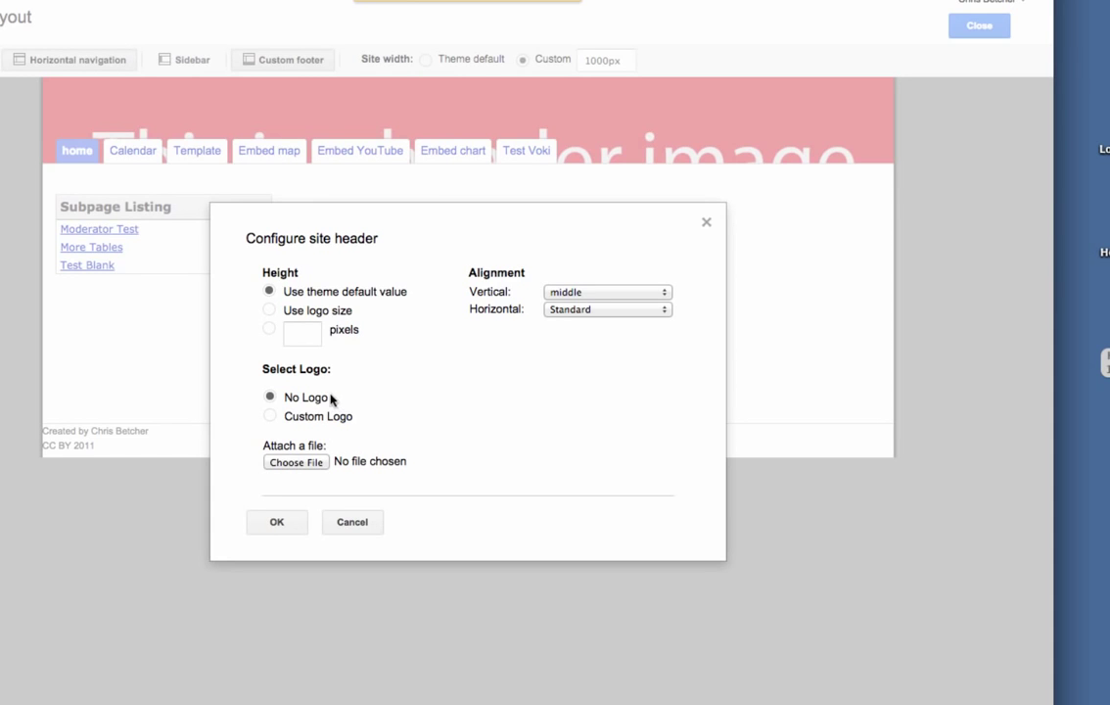
click(271, 330)
click(304, 330)
text(200)
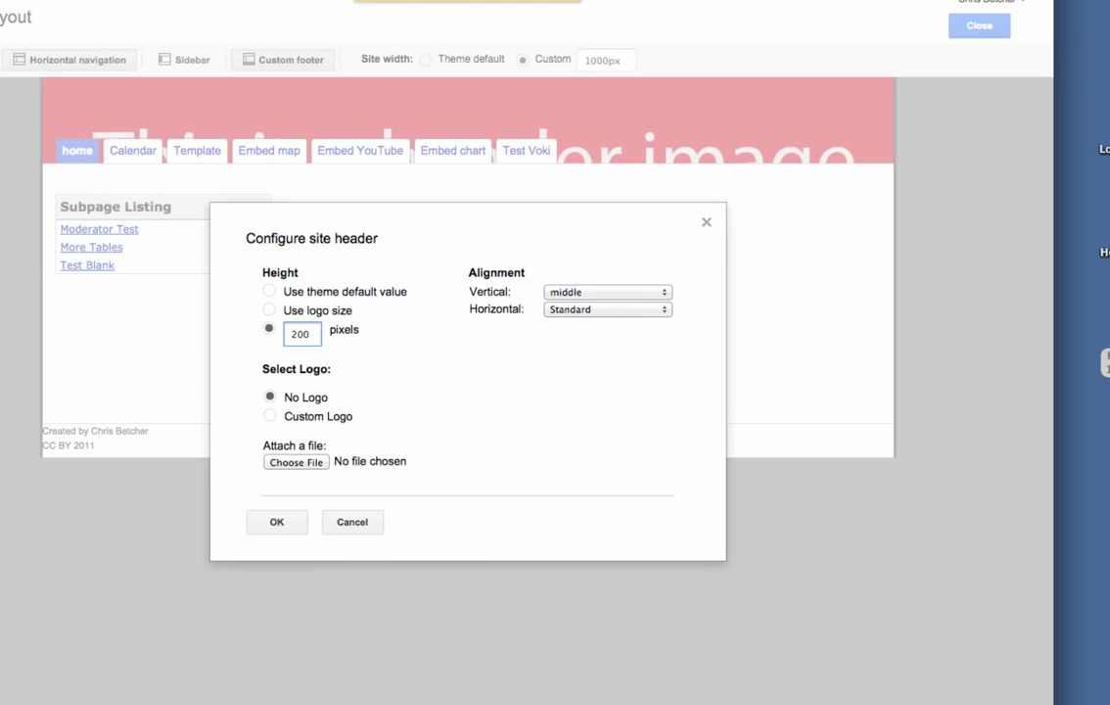
click(275, 522)
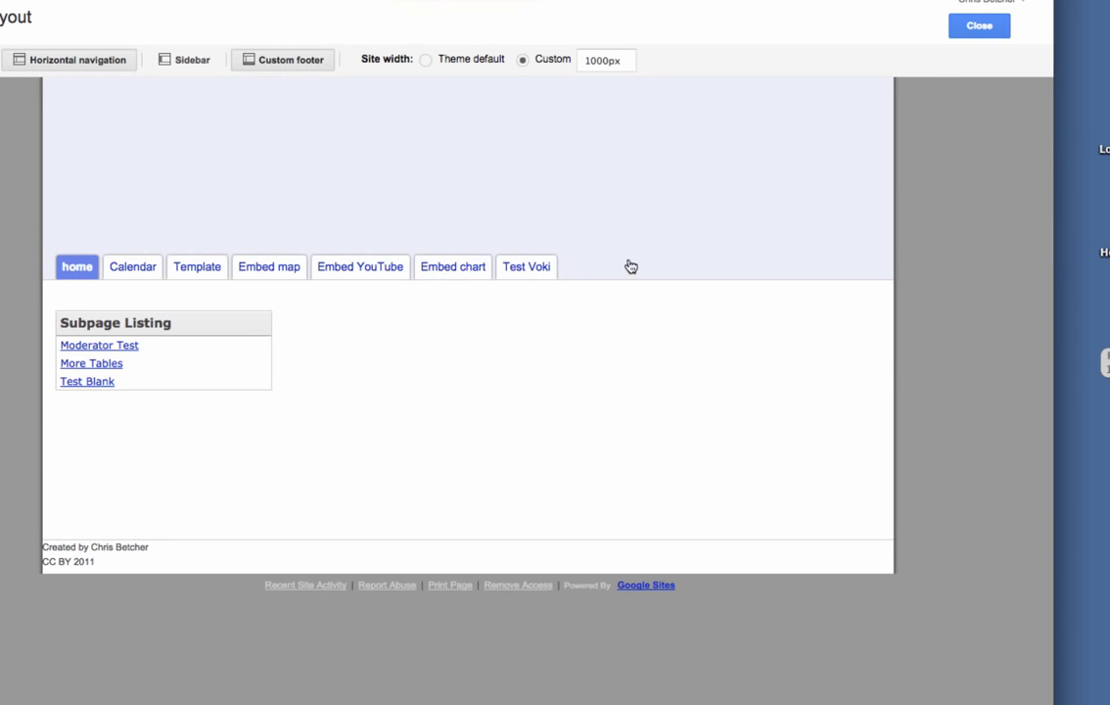
click(976, 29)
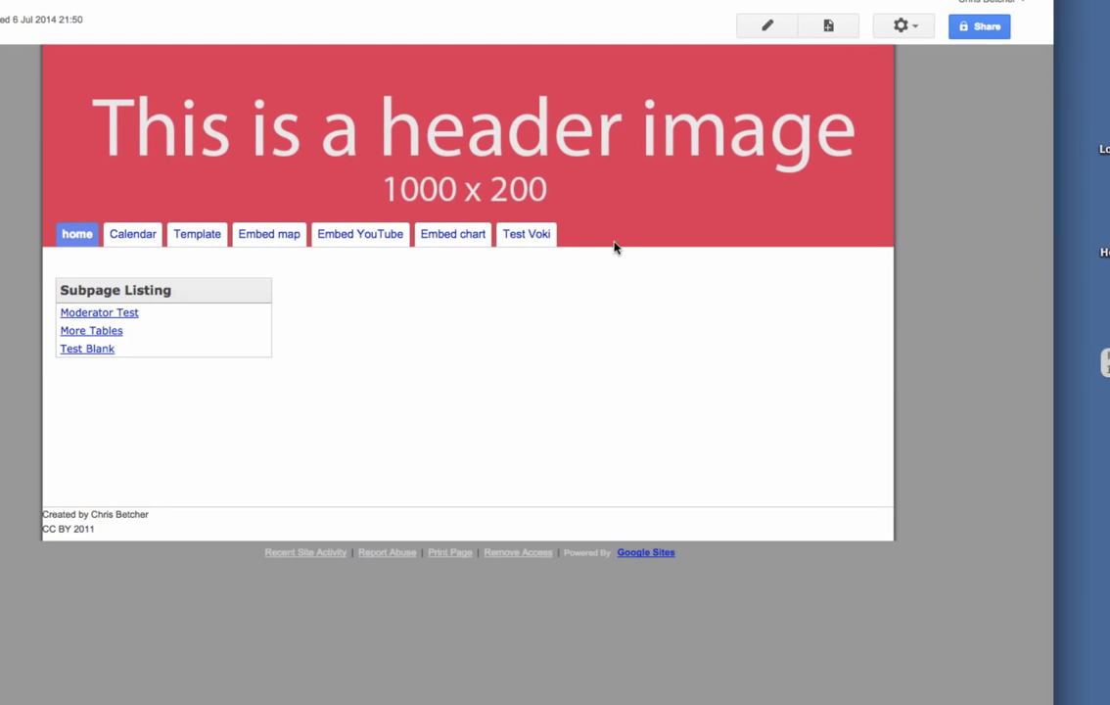
- Open the site header's background image options under the site's Themes, Colours and Fonts and set Repeat to none
click(909, 27)
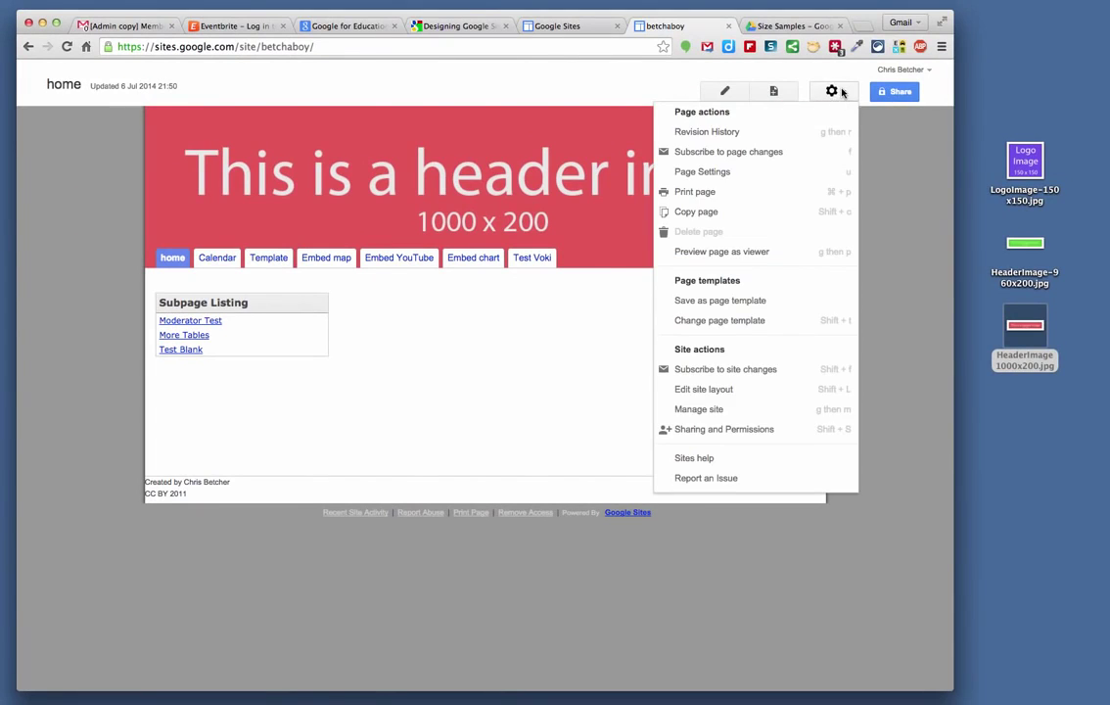
click(707, 409)
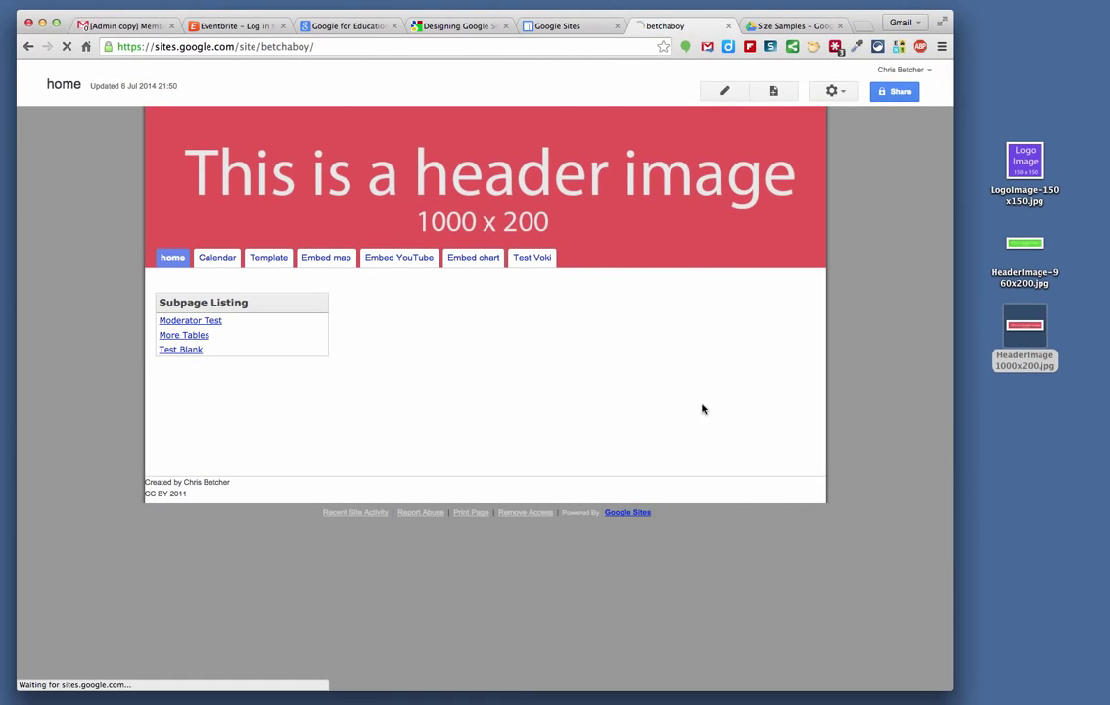
click(65, 418)
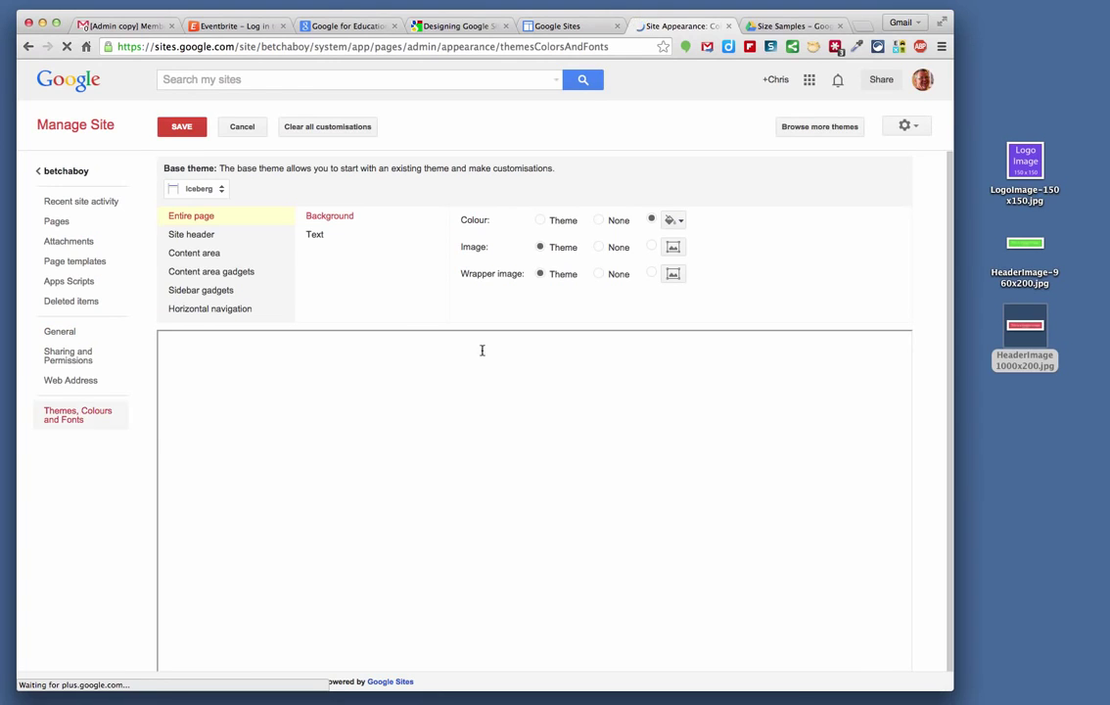
click(193, 235)
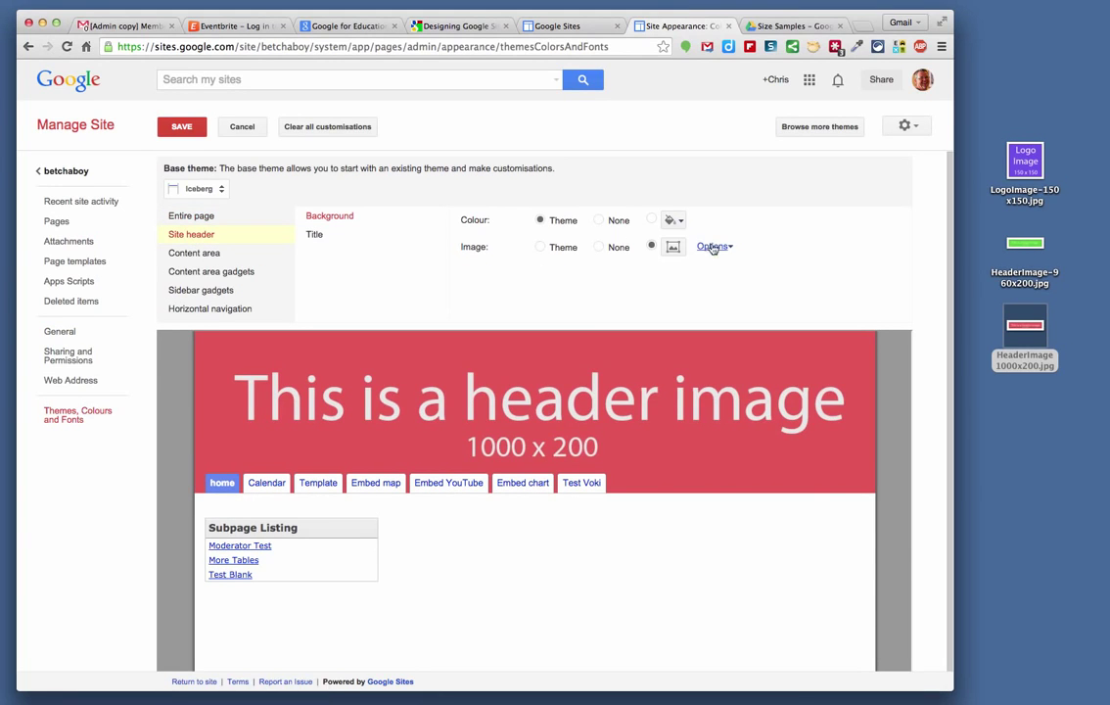
click(649, 246)
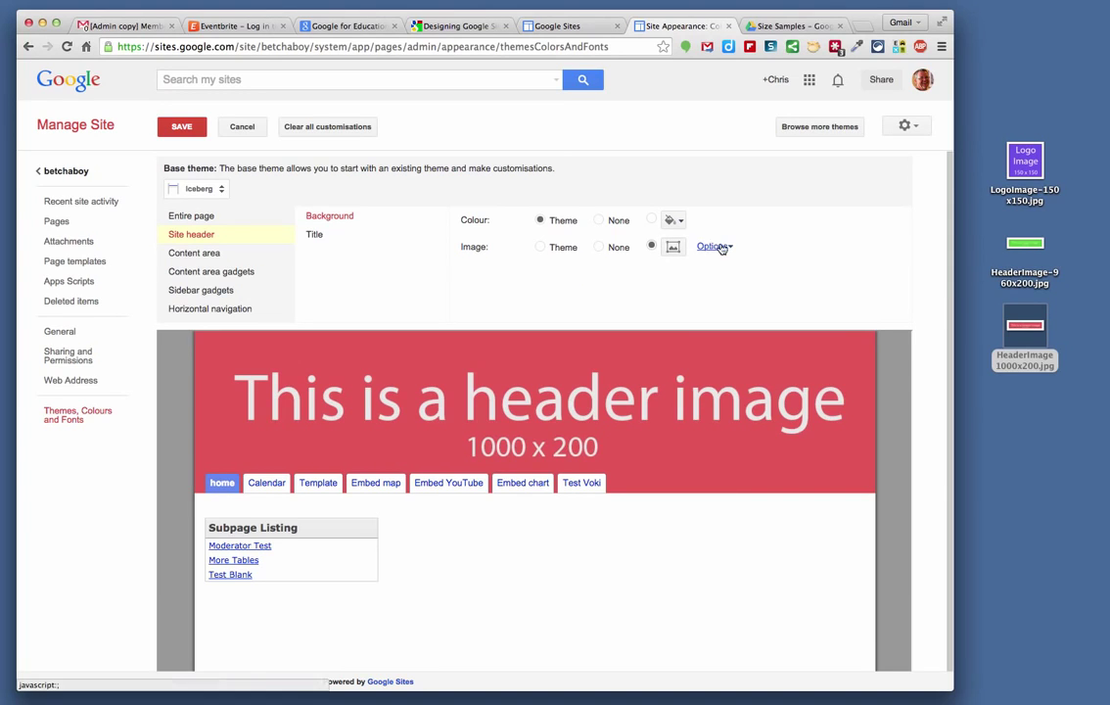
click(722, 248)
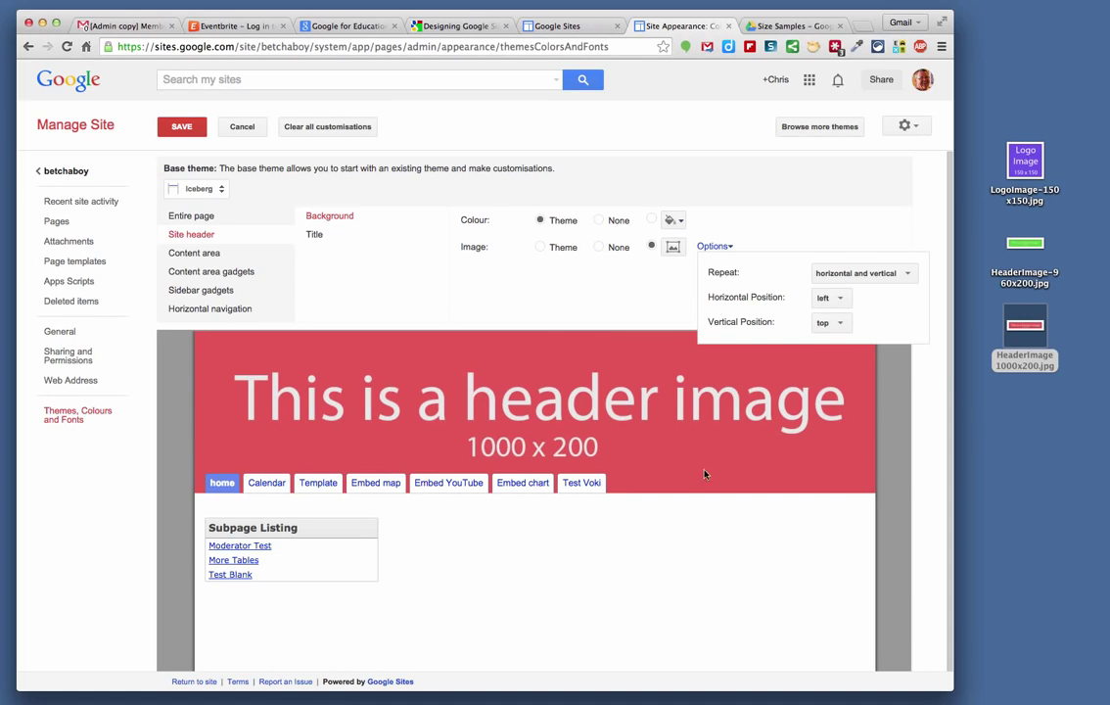
click(847, 276)
click(848, 292)
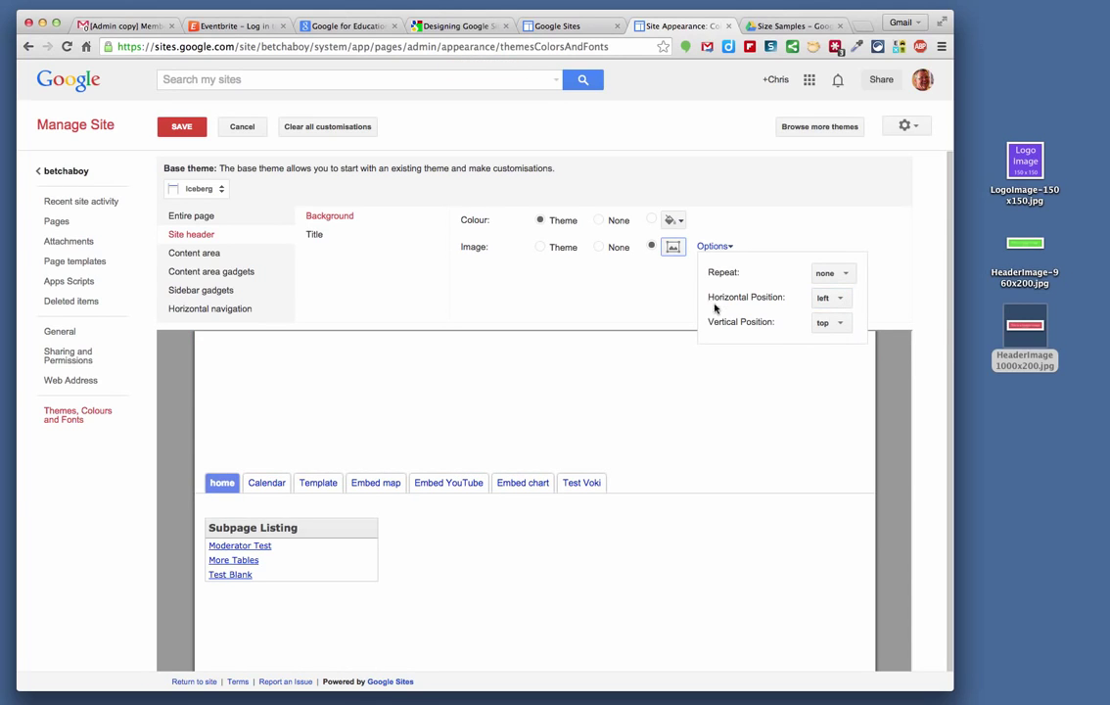
- Upload HeaderImage 1000x200.jpg again as the site header's background image and open its image options
click(671, 248)
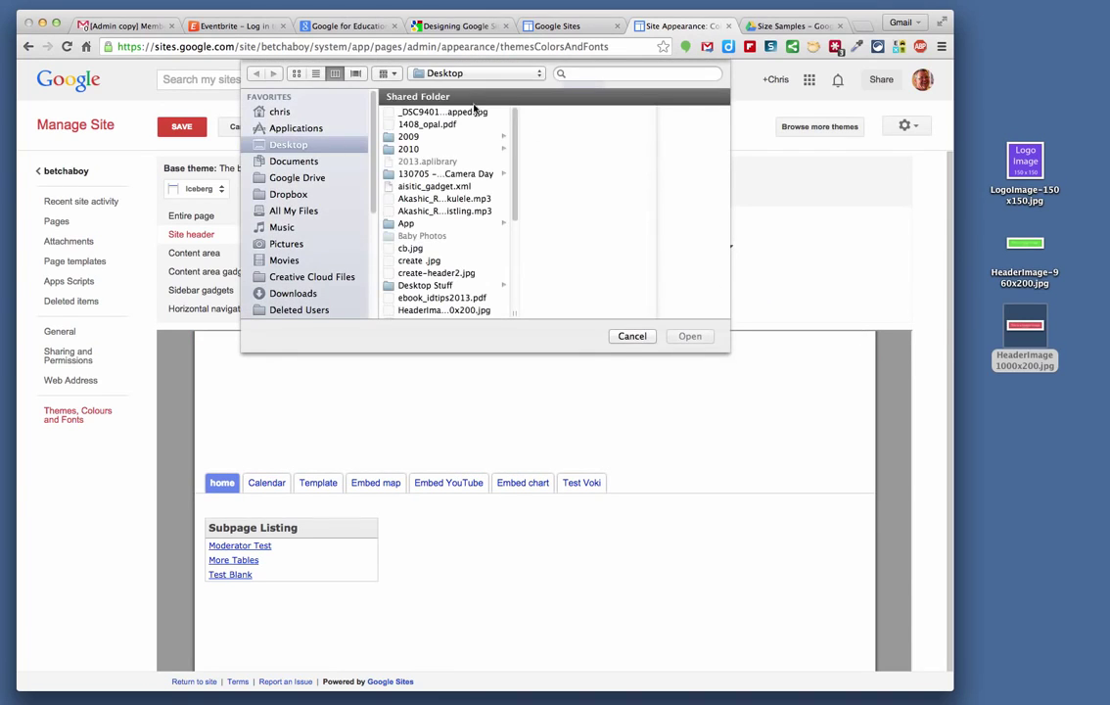
scroll(515, 215, down, 3)
scroll(515, 215, down, 2)
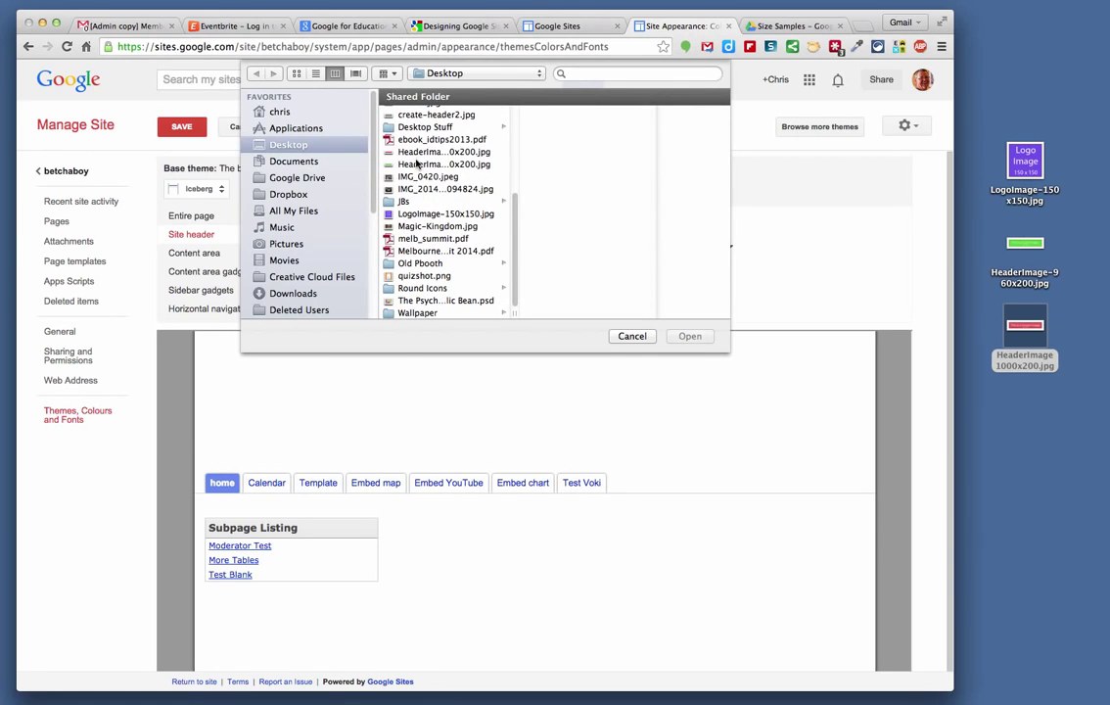
click(428, 153)
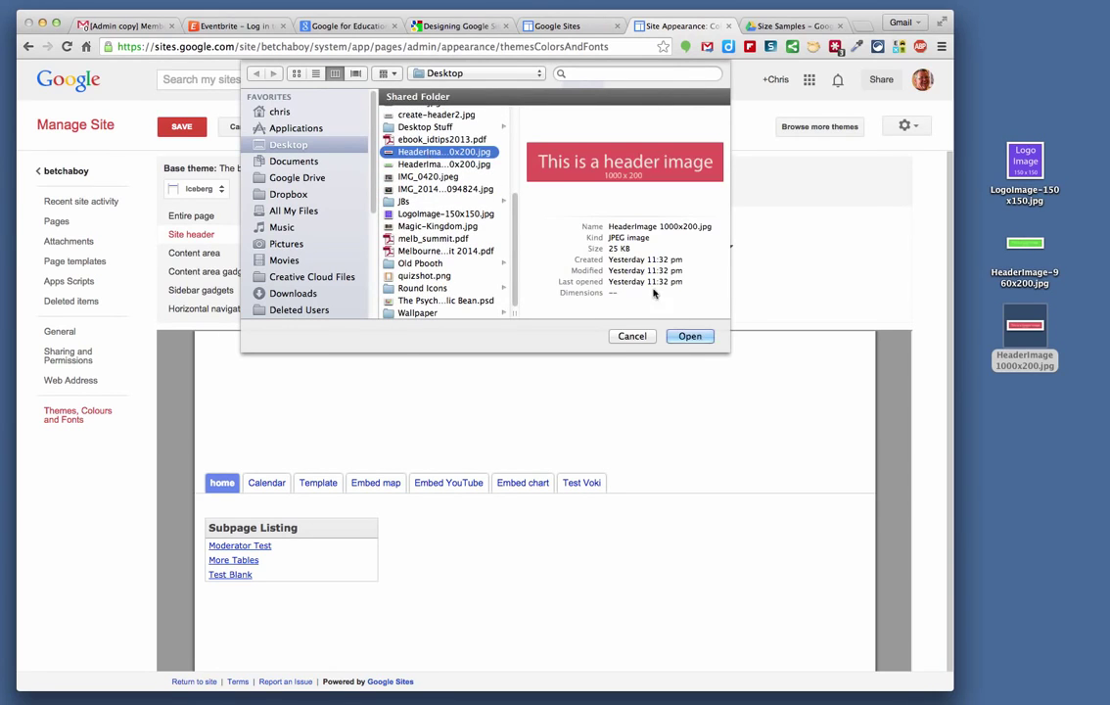
click(691, 337)
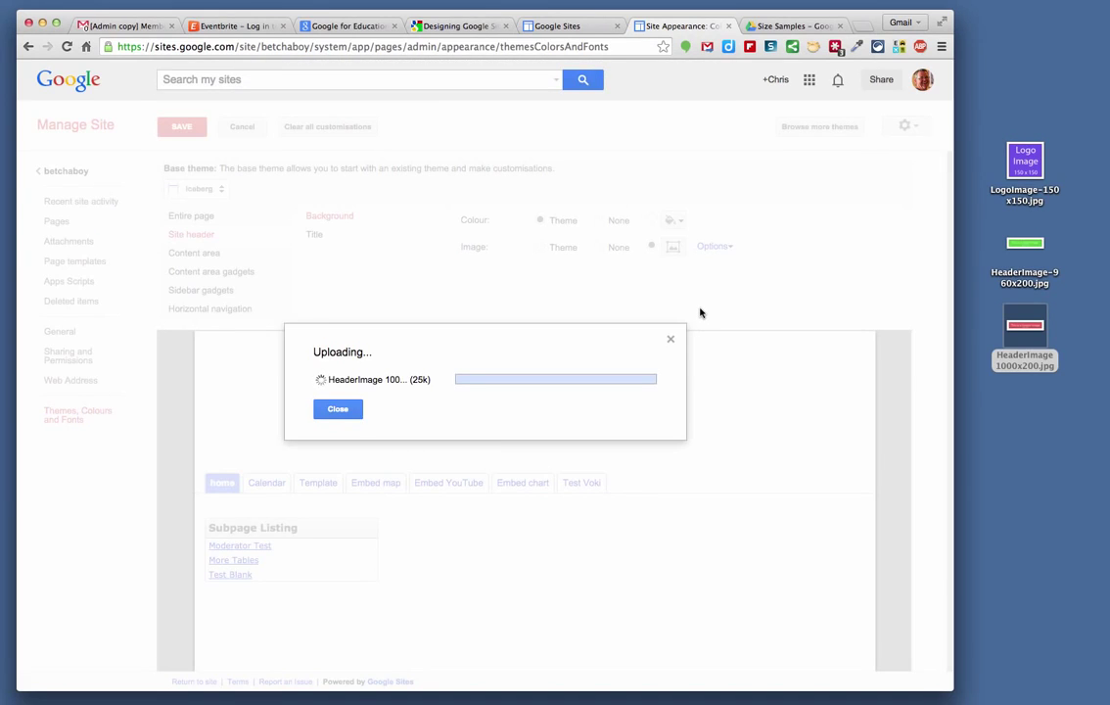
click(714, 247)
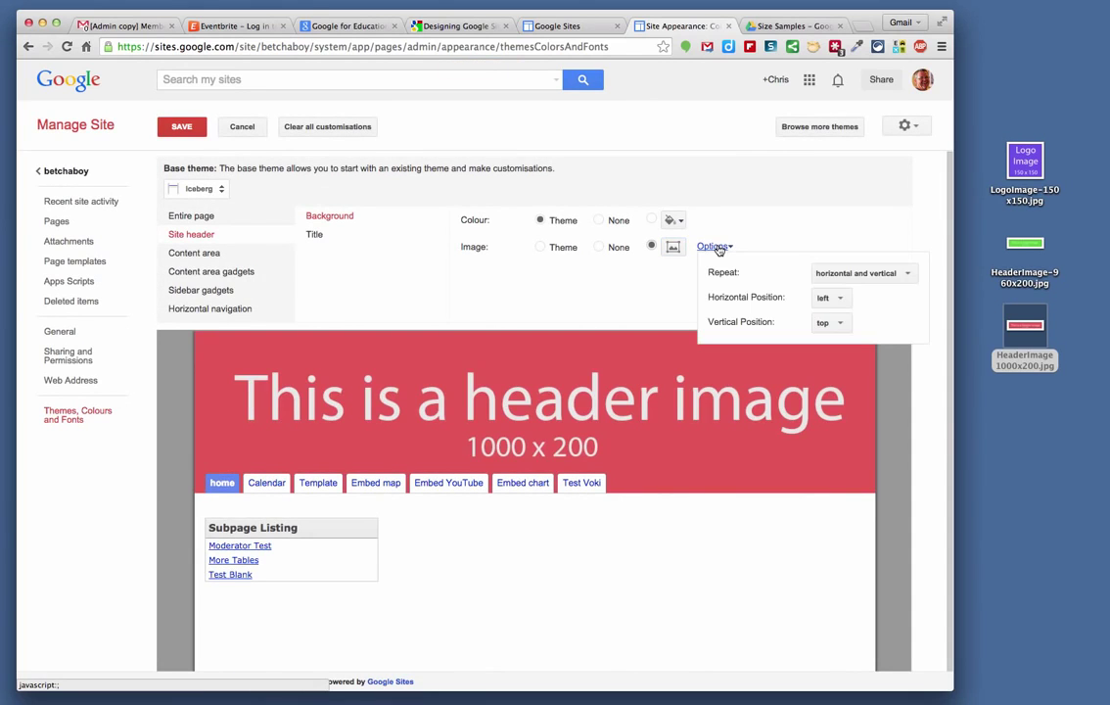
- Set the header background image's Repeat to none and give the site header a black background colour
click(829, 277)
click(833, 292)
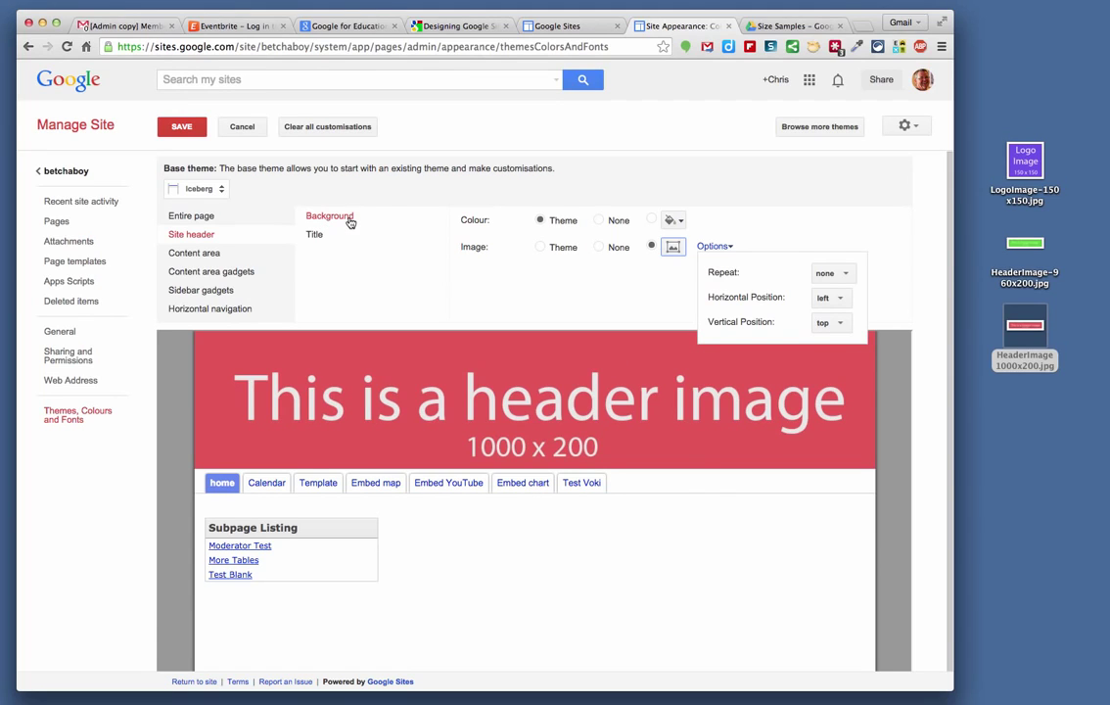
click(652, 221)
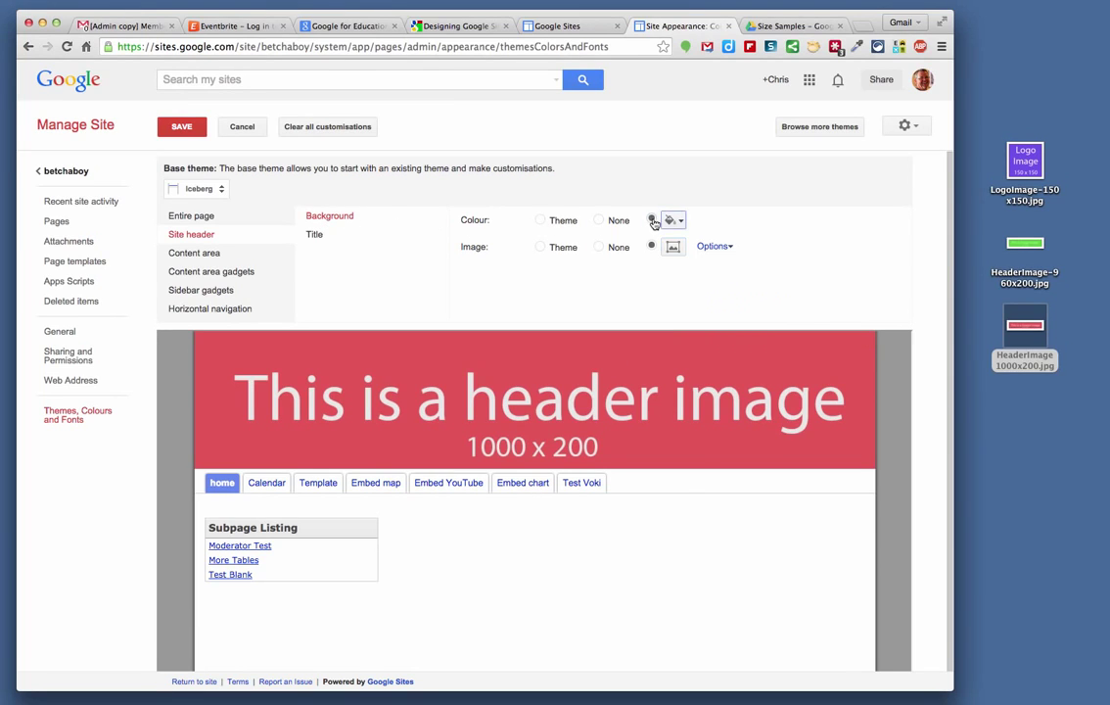
click(682, 221)
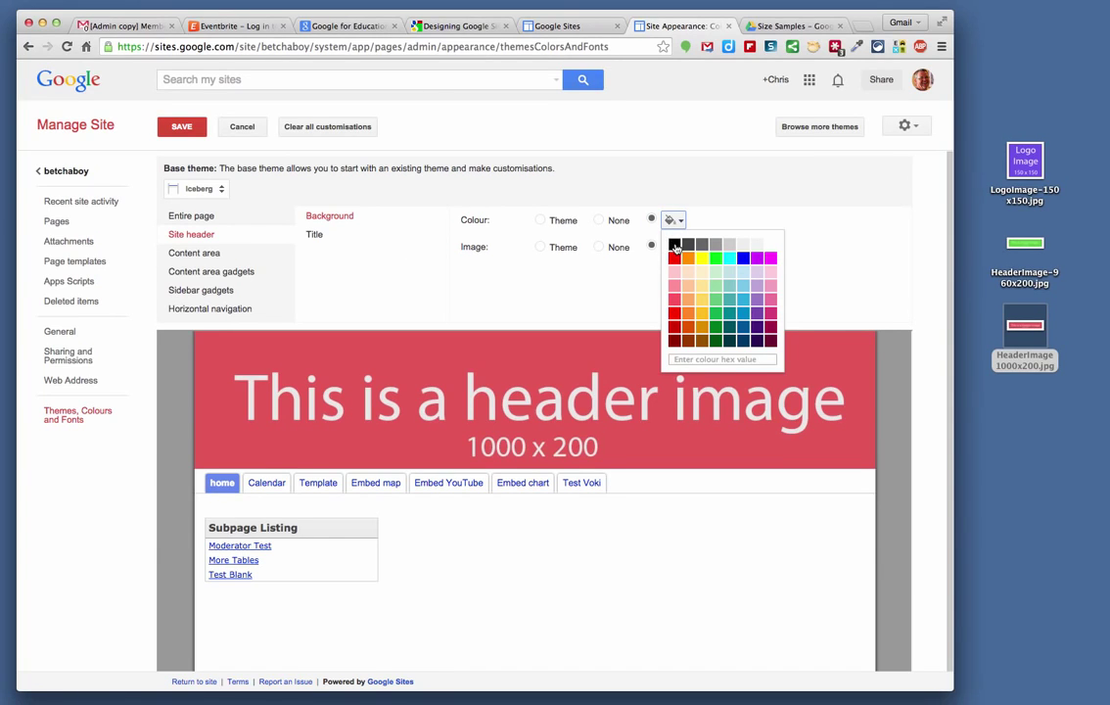
click(675, 245)
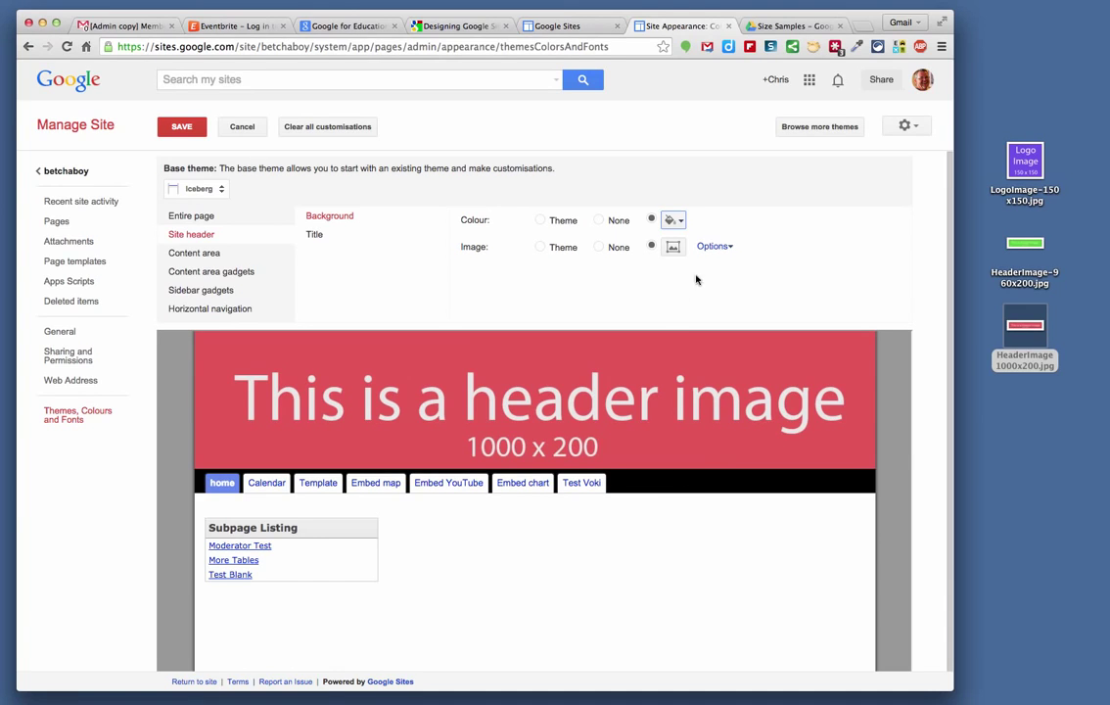
- Close the header image's options after a check, and save the theme before returning to the betchaboy home page
click(715, 246)
click(641, 280)
click(179, 128)
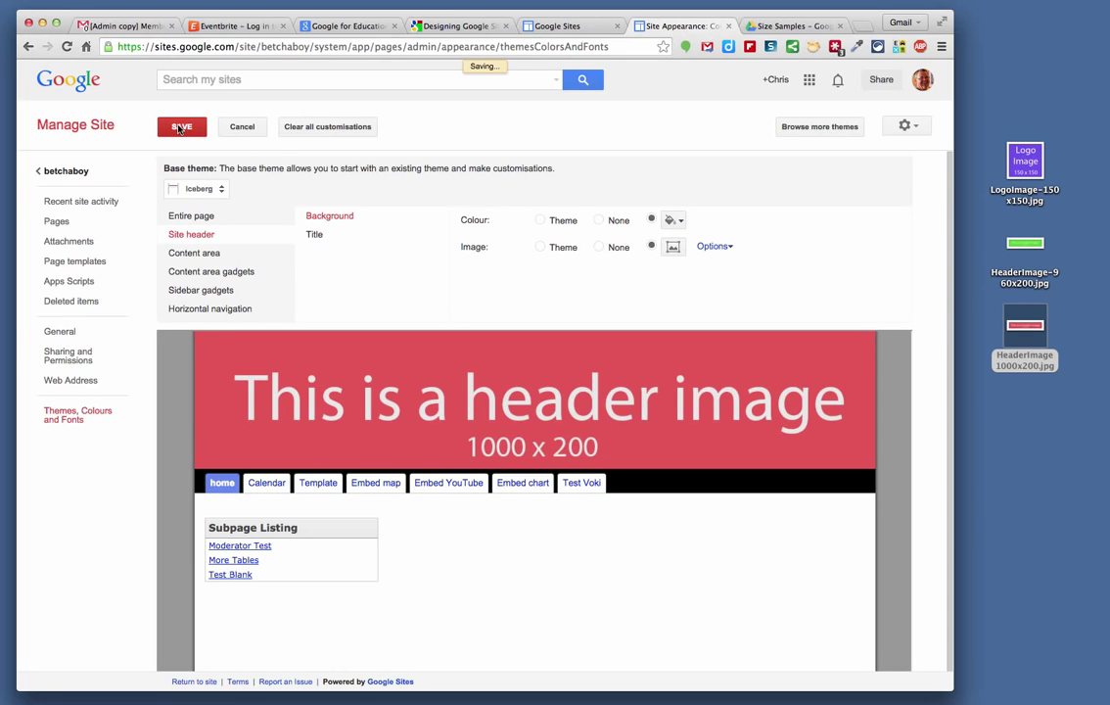
click(71, 178)
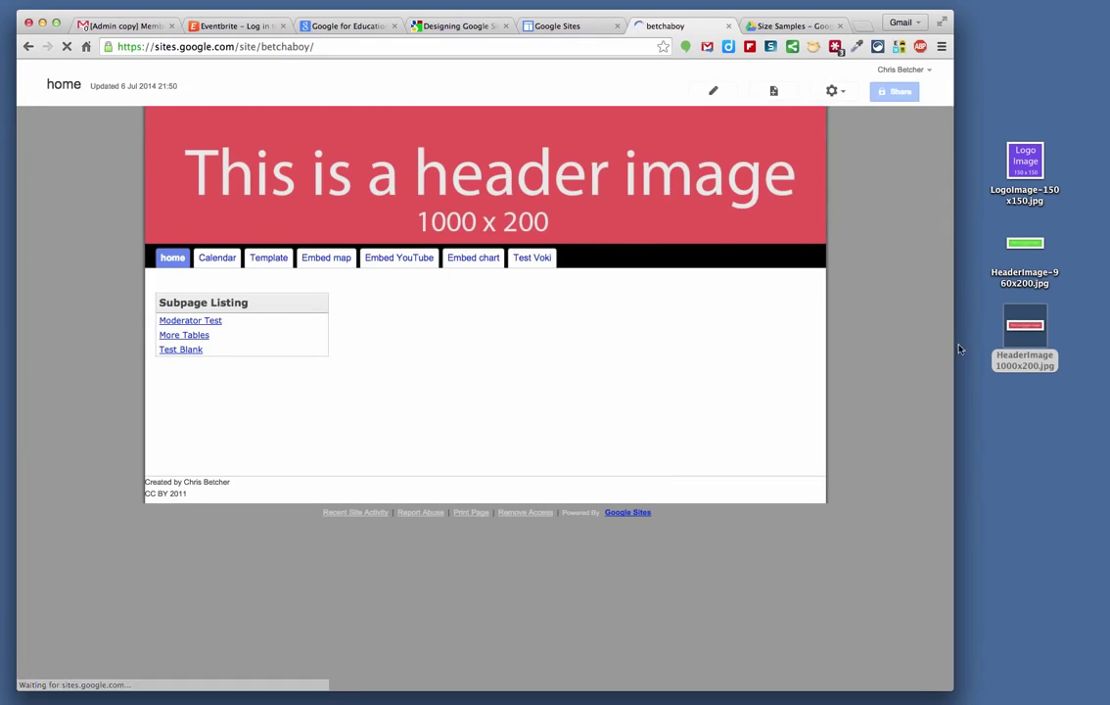